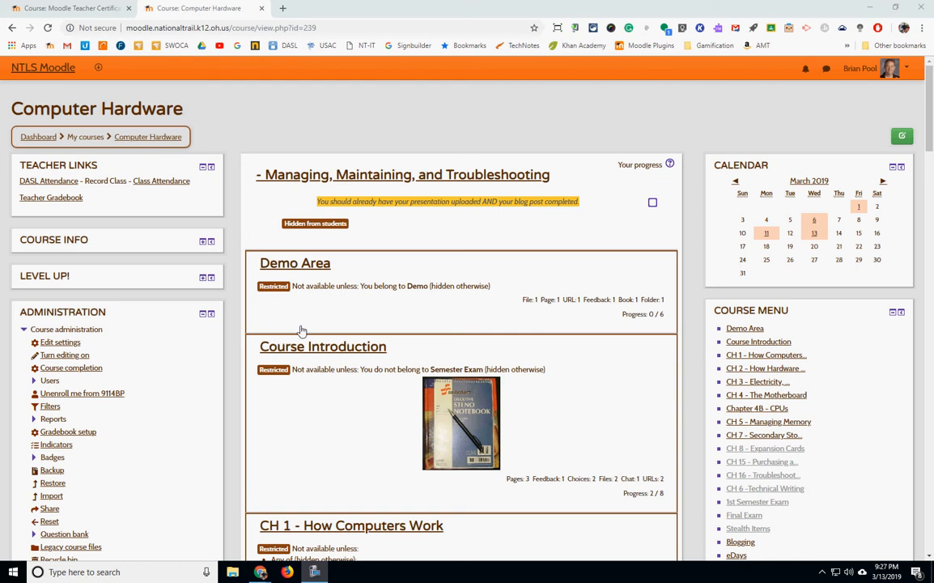
Turn on course editing and add a Chat named "Hardware Discussions" to the Managing, Maintaining, and Troubleshooting section.
{"action": "left_click", "coordinate": [902, 139]}
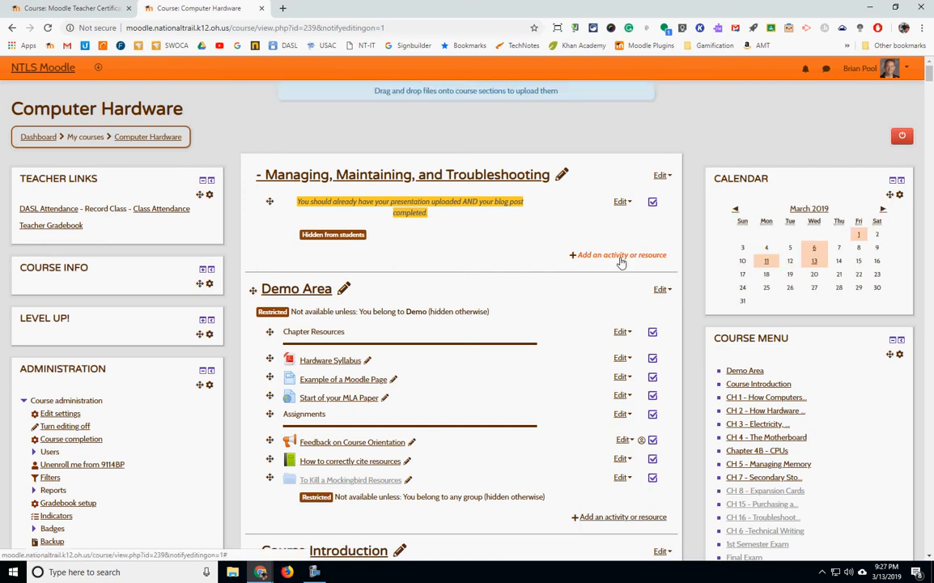
{"action": "left_click", "coordinate": [597, 257]}
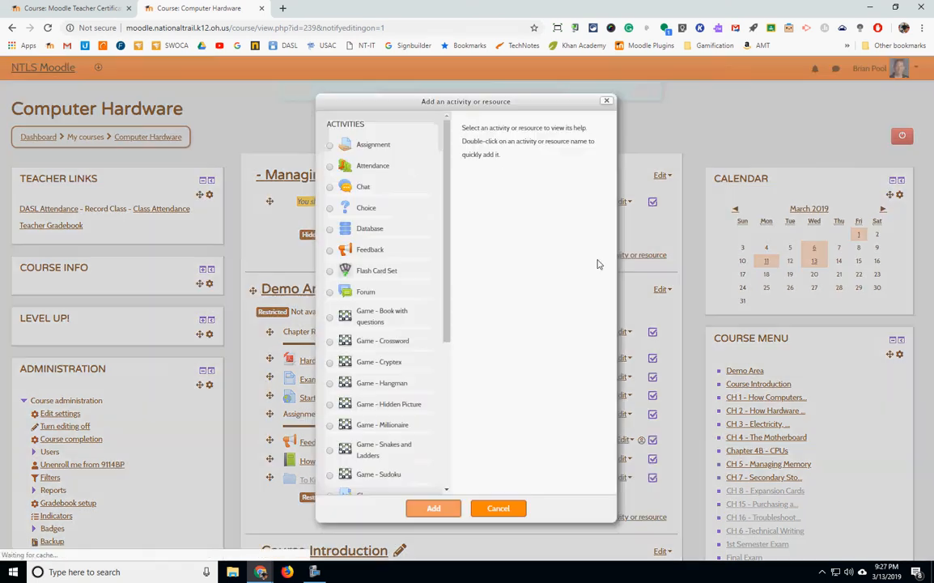
{"action": "left_click", "coordinate": [329, 190]}
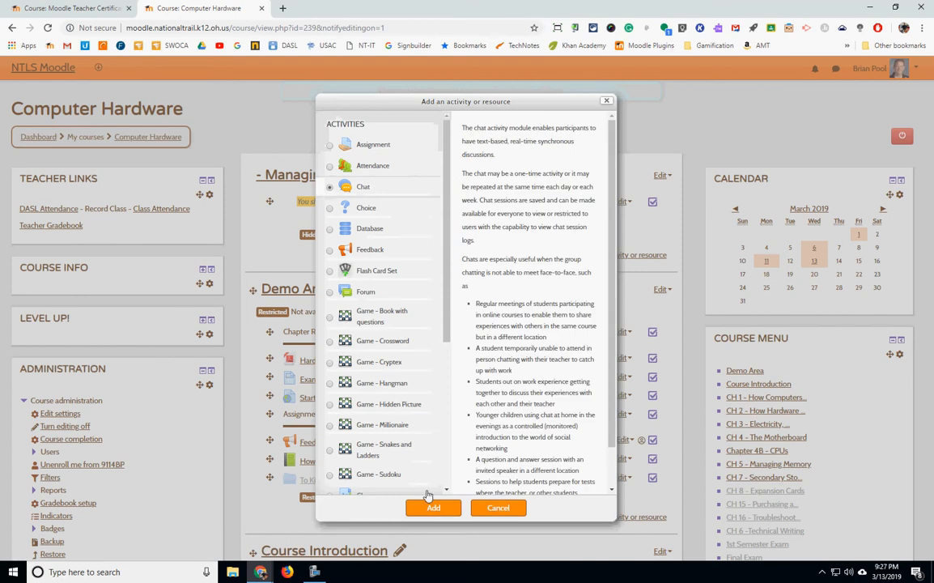
{"action": "left_click", "coordinate": [431, 506]}
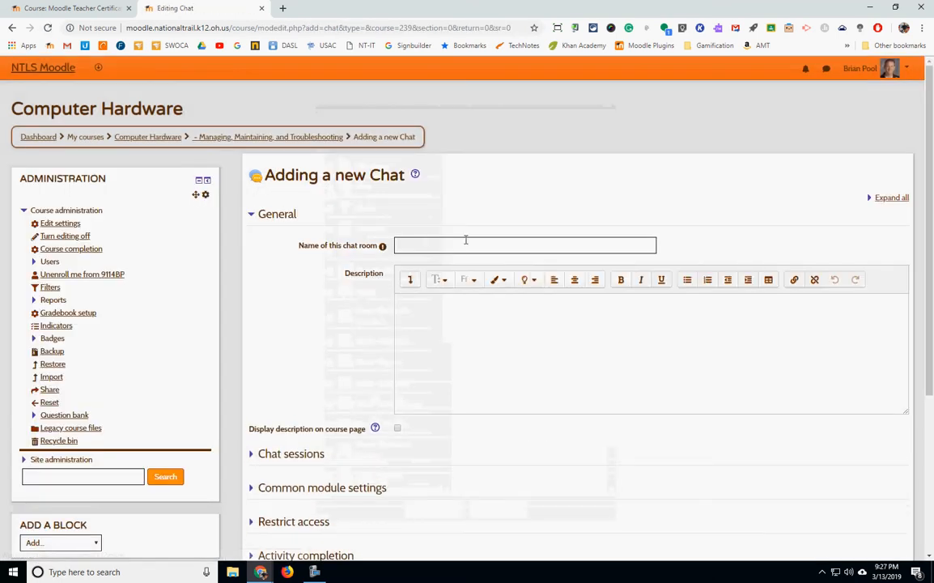
{"action": "left_click", "coordinate": [461, 245]}
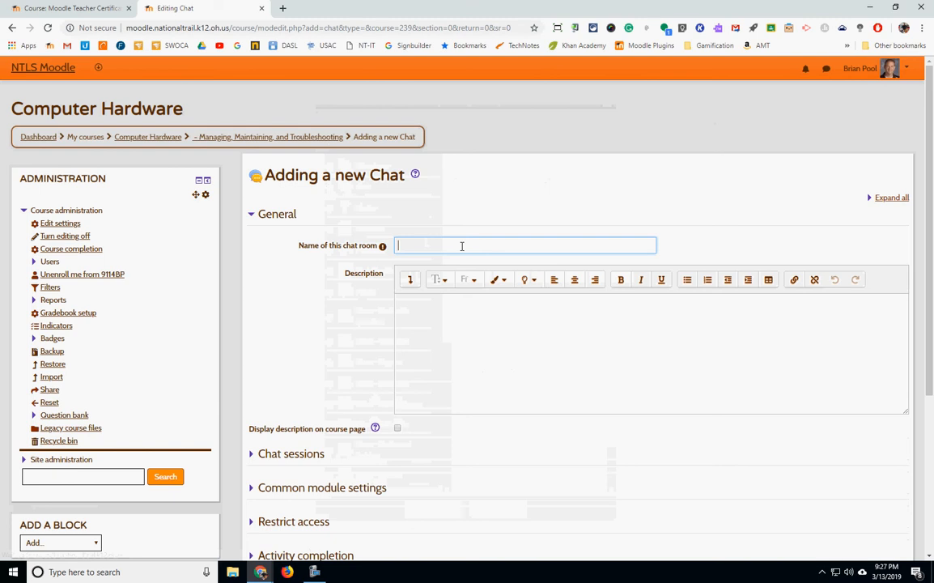
{"action": "type", "text": "Hardware Discussions"}
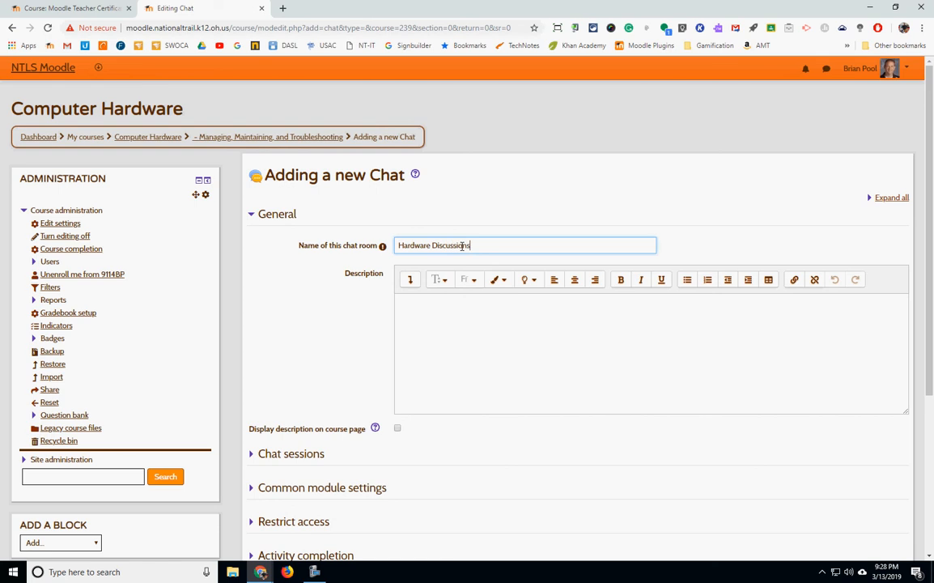
Enter the chat description "Please remember all chats are logged. This is for class-related discussions.".
{"action": "left_click", "coordinate": [575, 351]}
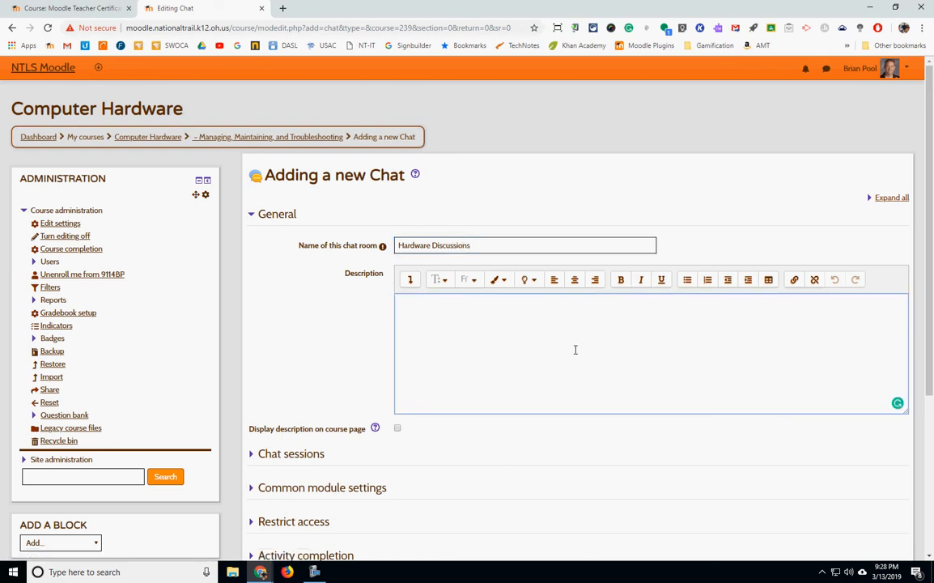
{"action": "type", "text": "Please m"}
{"action": "type", "text": "membr"}
{"action": "key", "text": "BackSpace"}
{"action": "key", "text": "BackSpace"}
{"action": "key", "text": "BackSpace"}
{"action": "key", "text": "BackSpace"}
{"action": "type", "text": "ember all chats a"}
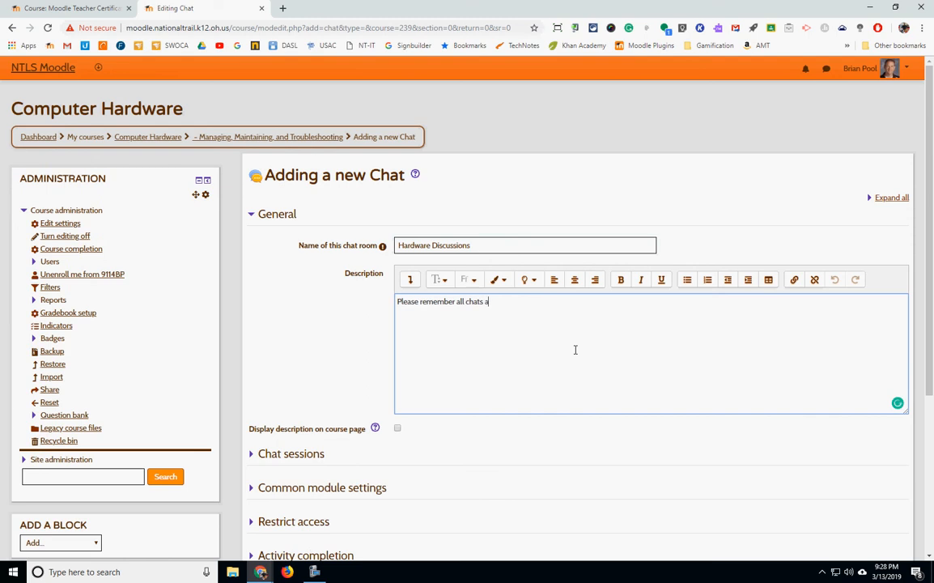
{"action": "type", "text": "re logged.  Thi s"}
{"action": "key", "text": "BackSpace"}
{"action": "key", "text": "BackSpace"}
{"action": "type", "text": "s is for class related"}
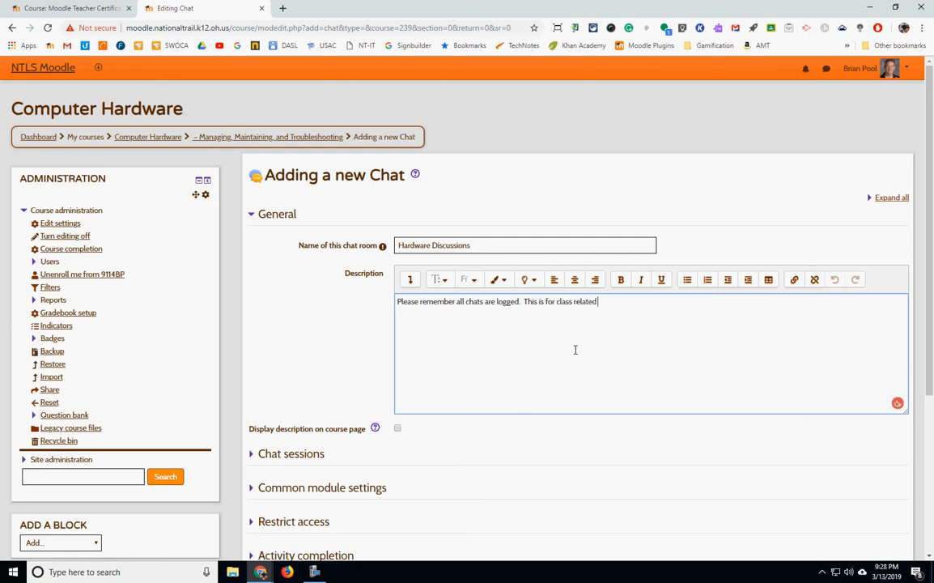
{"action": "type", "text": " discussions."}
{"action": "mouse_move", "coordinate": [574, 307]}
{"action": "left_click", "coordinate": [588, 336]}
Set the next chat time in the chat session settings to 15 March 2019 at 09:00.
{"action": "scroll", "coordinate": [324, 396], "scroll_direction": "down", "scroll_amount": 3}
{"action": "left_click", "coordinate": [279, 233]}
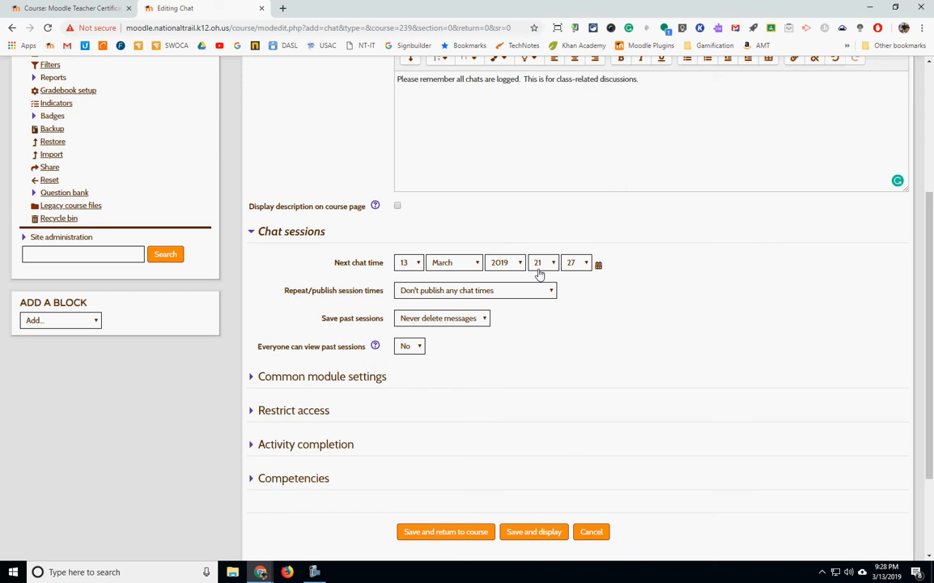
{"action": "left_click", "coordinate": [598, 266]}
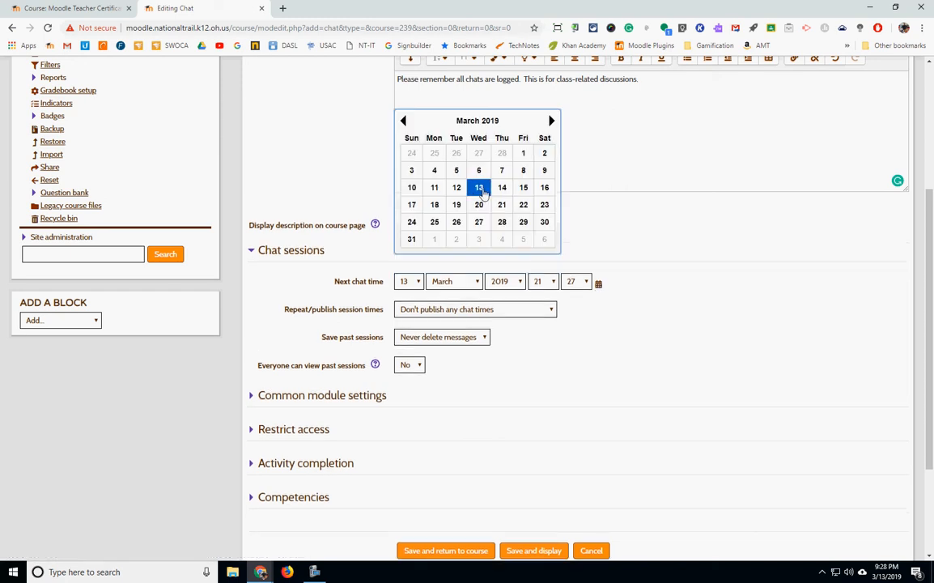
{"action": "left_click", "coordinate": [523, 188]}
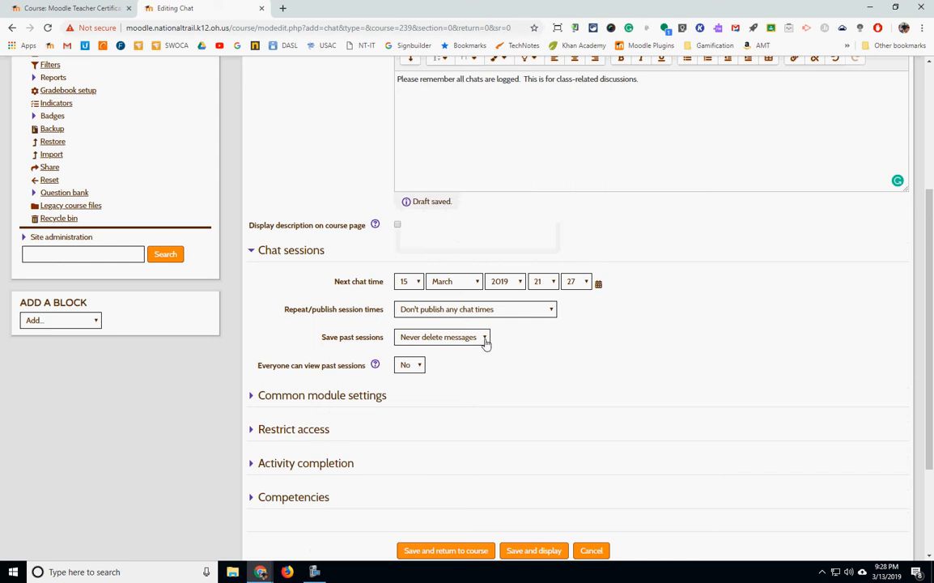
{"action": "left_click", "coordinate": [538, 281]}
{"action": "left_click", "coordinate": [538, 351]}
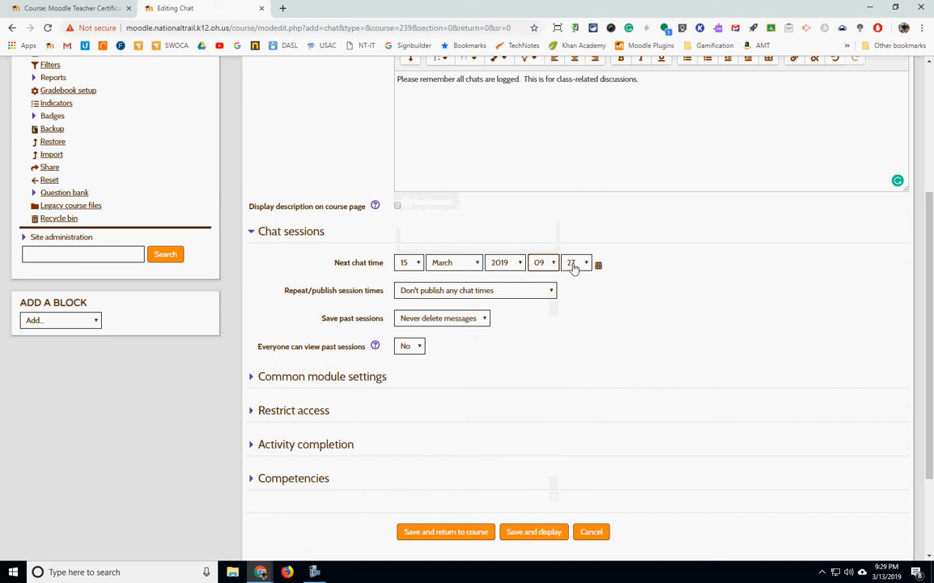
{"action": "left_click", "coordinate": [574, 263]}
{"action": "scroll", "coordinate": [581, 323], "scroll_direction": "up", "scroll_amount": 3}
{"action": "left_click", "coordinate": [573, 279]}
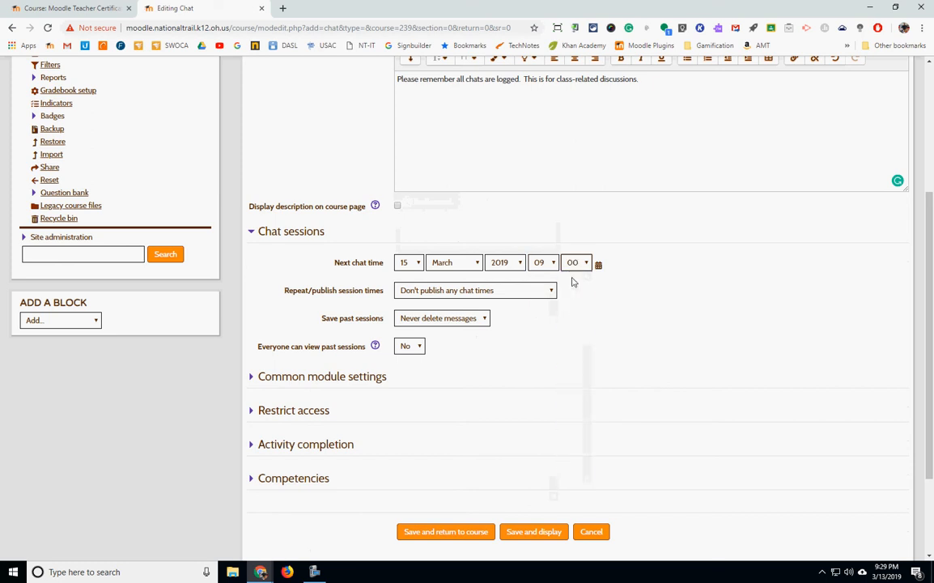
Repeat the chat session at the same time every day and save past sessions for 365 days.
{"action": "left_click", "coordinate": [450, 293]}
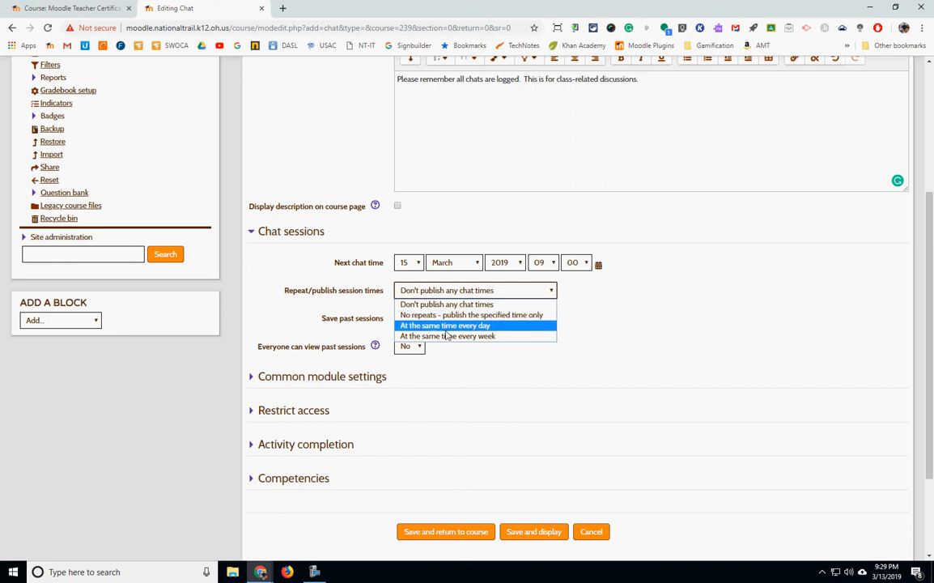
{"action": "left_click", "coordinate": [445, 329]}
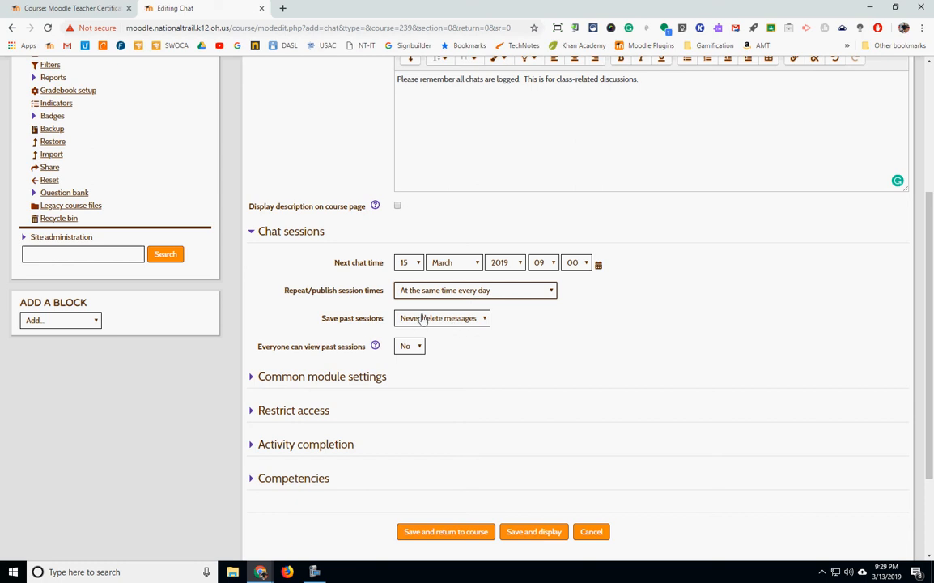
{"action": "left_click", "coordinate": [421, 319]}
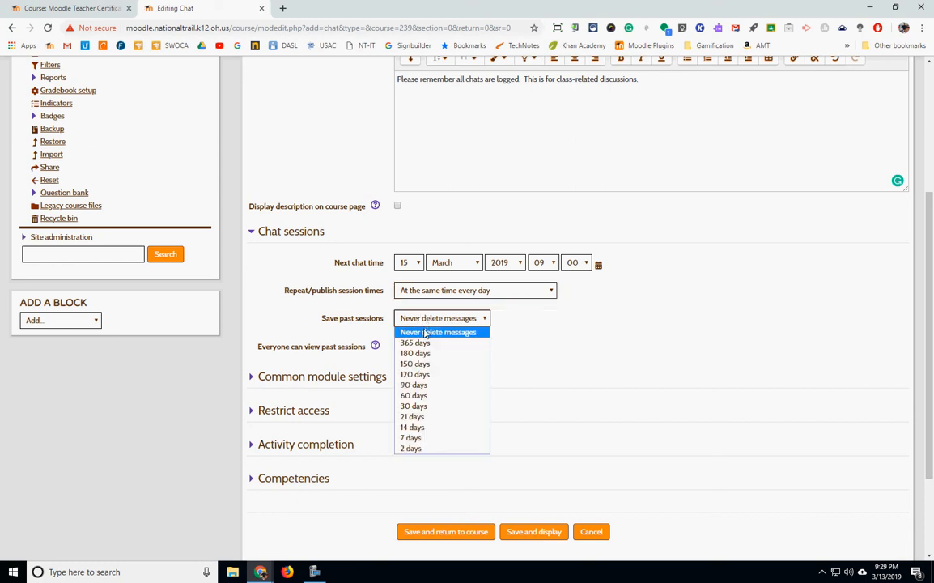
{"action": "left_click", "coordinate": [422, 353]}
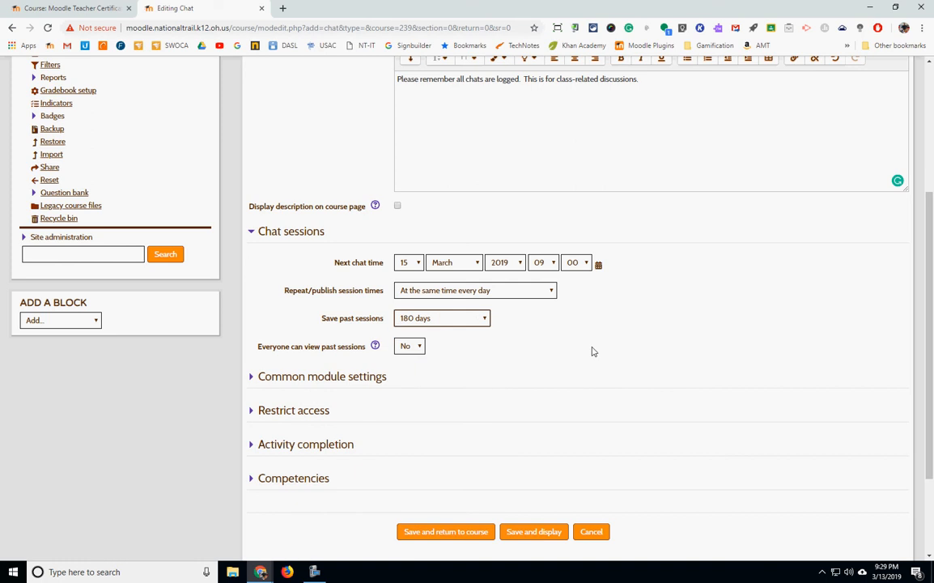
{"action": "left_click", "coordinate": [469, 320]}
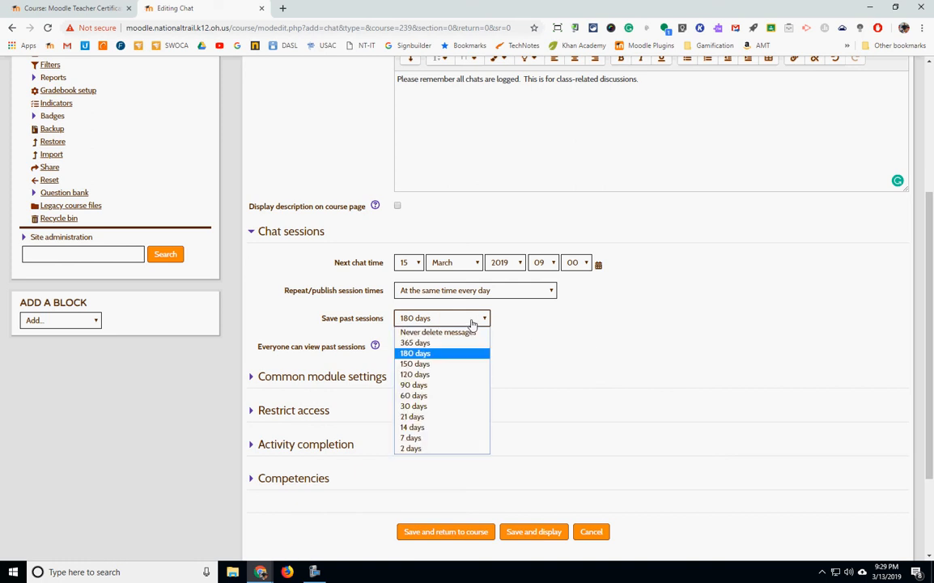
{"action": "left_click", "coordinate": [444, 346]}
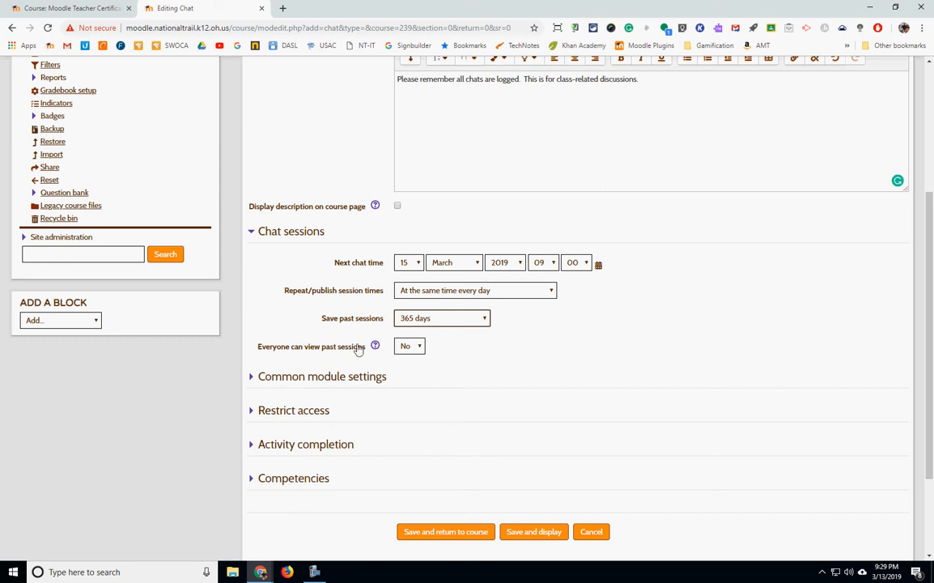
{"action": "left_click", "coordinate": [405, 354]}
{"action": "left_click", "coordinate": [404, 358]}
{"action": "left_click", "coordinate": [421, 319]}
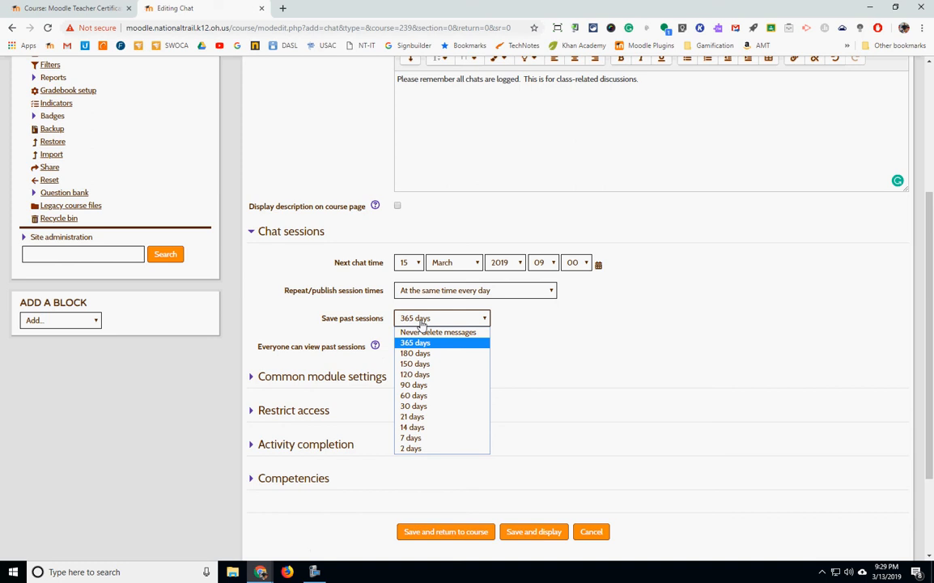
{"action": "left_click", "coordinate": [414, 342]}
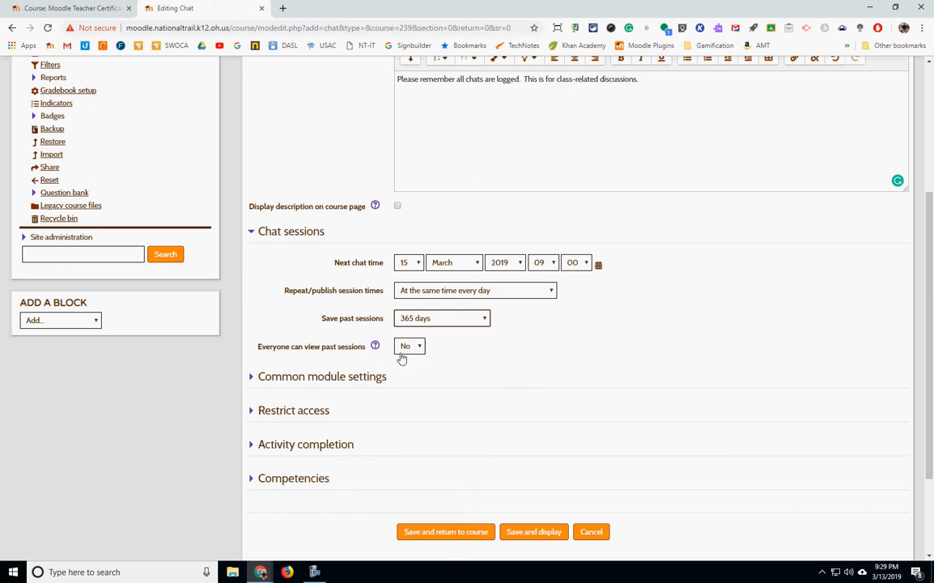
Allow everyone to view past sessions, and save and display the chat.
{"action": "left_click", "coordinate": [403, 348]}
{"action": "left_click", "coordinate": [411, 371]}
{"action": "left_click", "coordinate": [518, 536]}
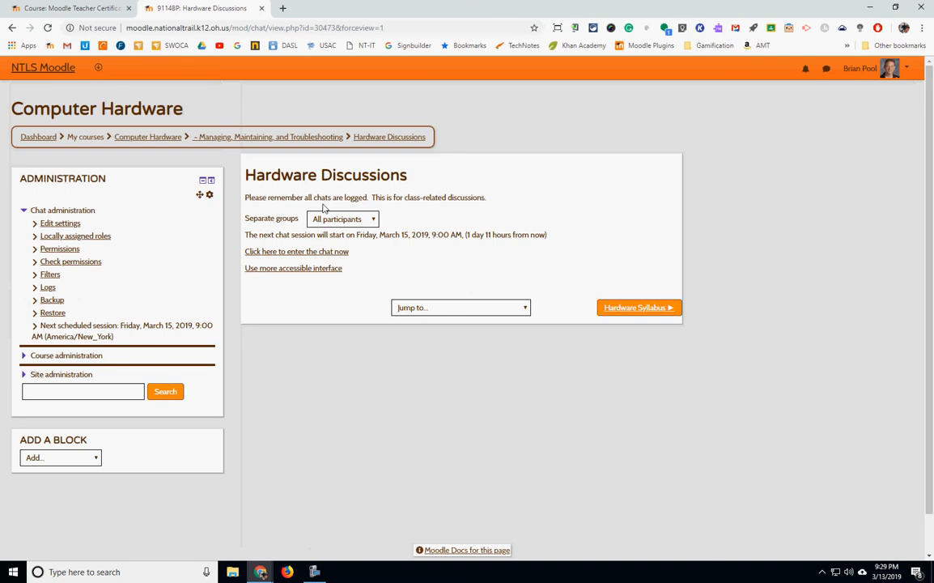
Review the separate groups choices, keeping All participants, and preview the chat's more accessible interface before dismissing it.
{"action": "left_click", "coordinate": [337, 219]}
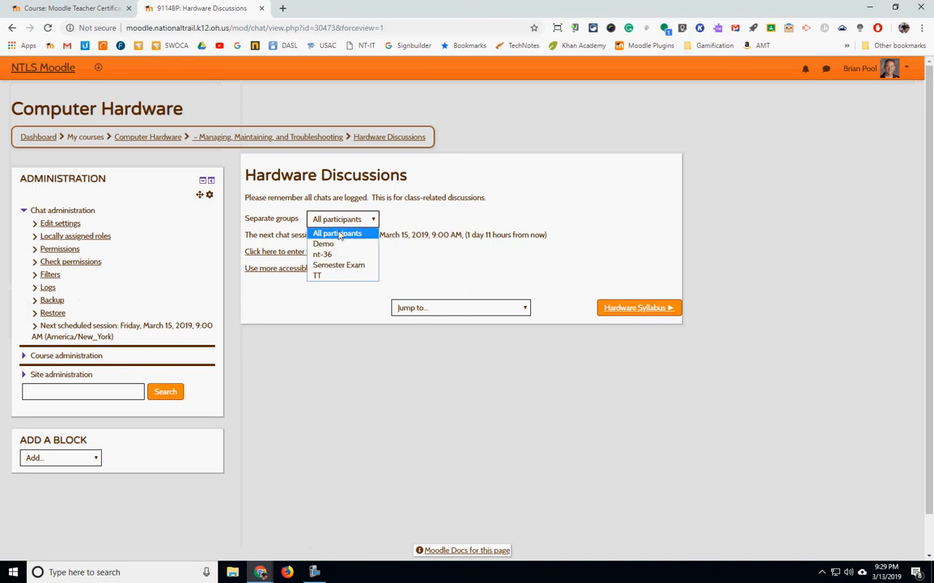
{"action": "left_click", "coordinate": [339, 235]}
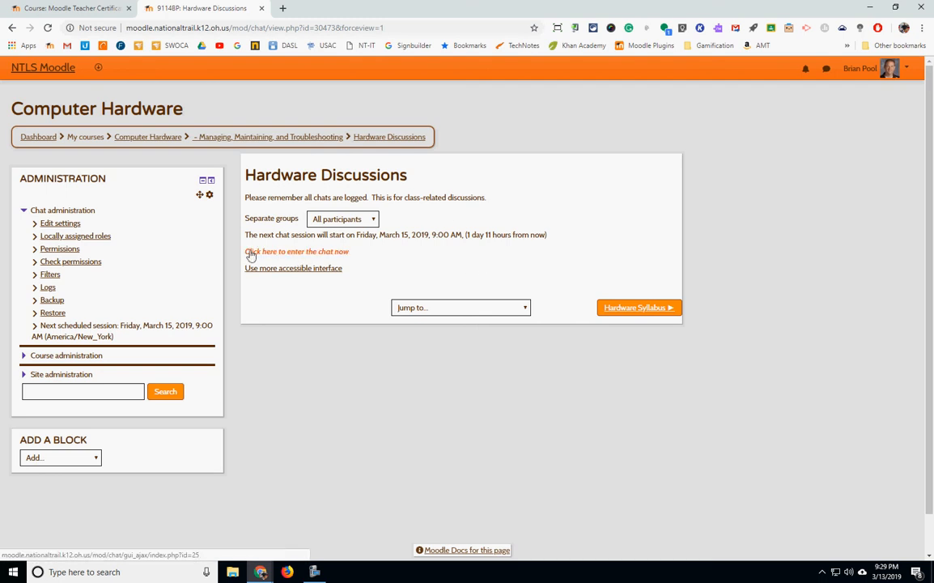
{"action": "left_click", "coordinate": [310, 269]}
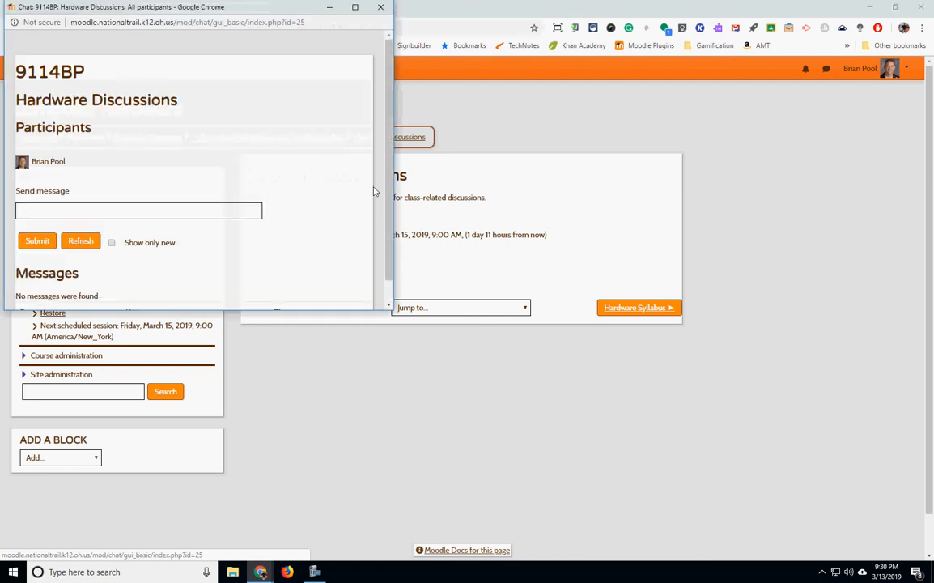
{"action": "left_click_drag", "start_coordinate": [392, 179], "coordinate": [381, 272]}
{"action": "left_click", "coordinate": [327, 7]}
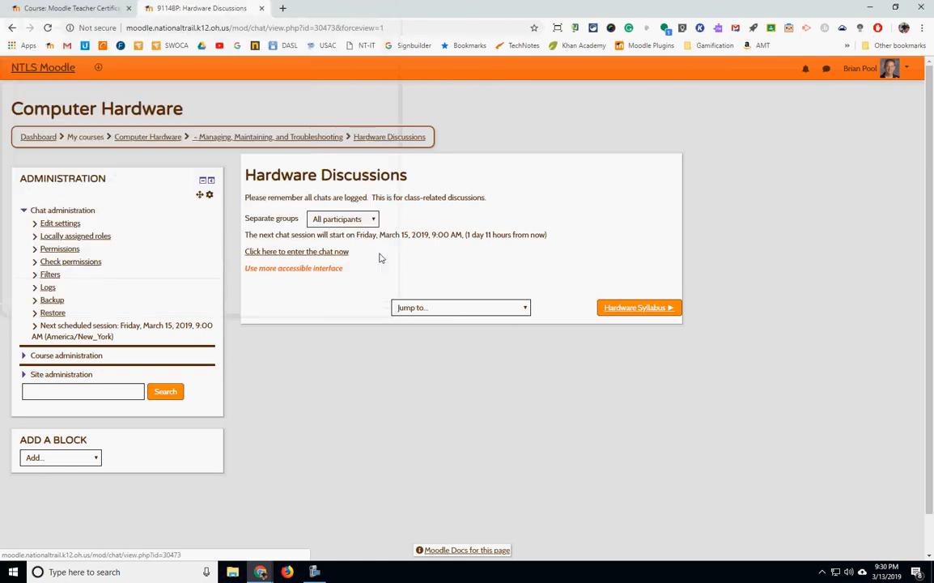
Enter the Hardware Discussions chat in the standard interface and send the message "Hello".
{"action": "left_click", "coordinate": [328, 256]}
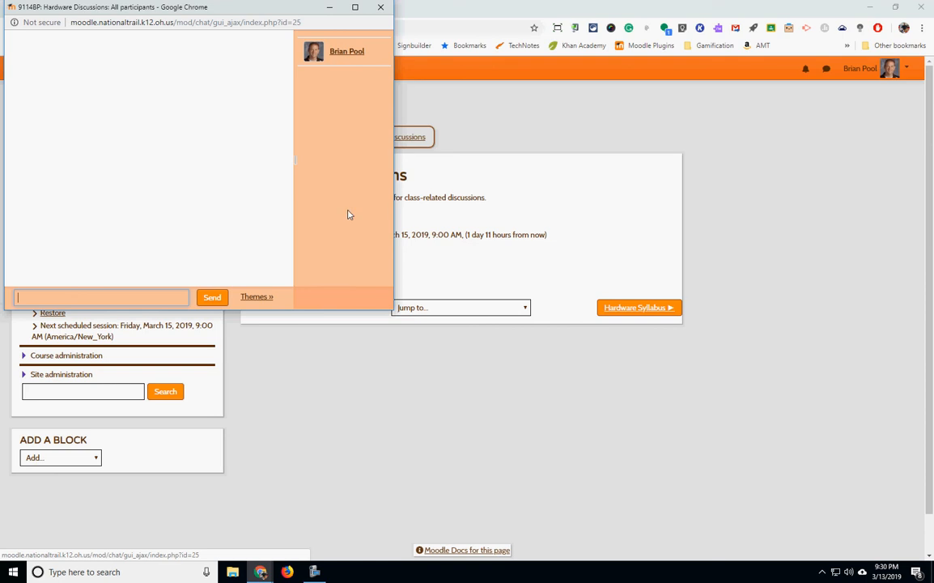
{"action": "left_click_drag", "start_coordinate": [251, 11], "coordinate": [488, 103]}
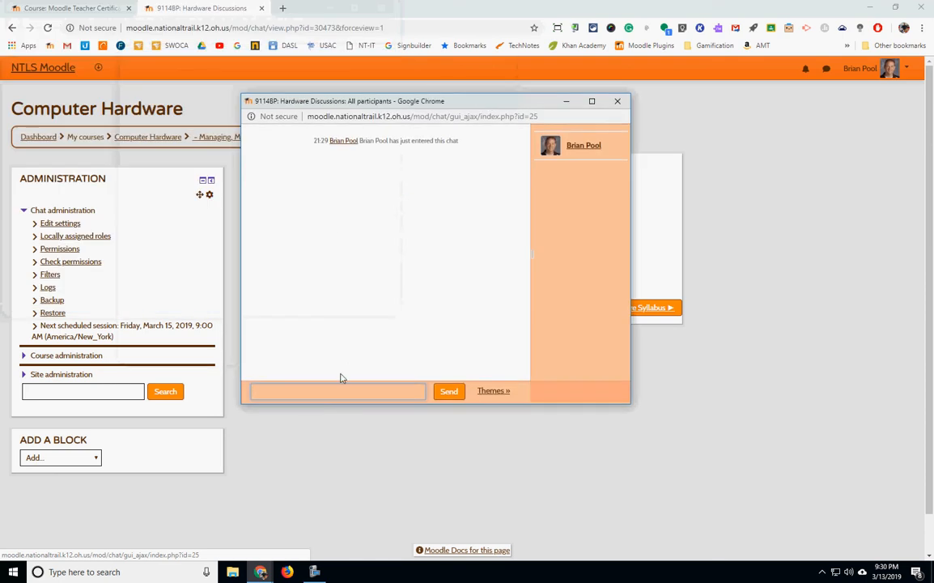
{"action": "type", "text": "Hello"}
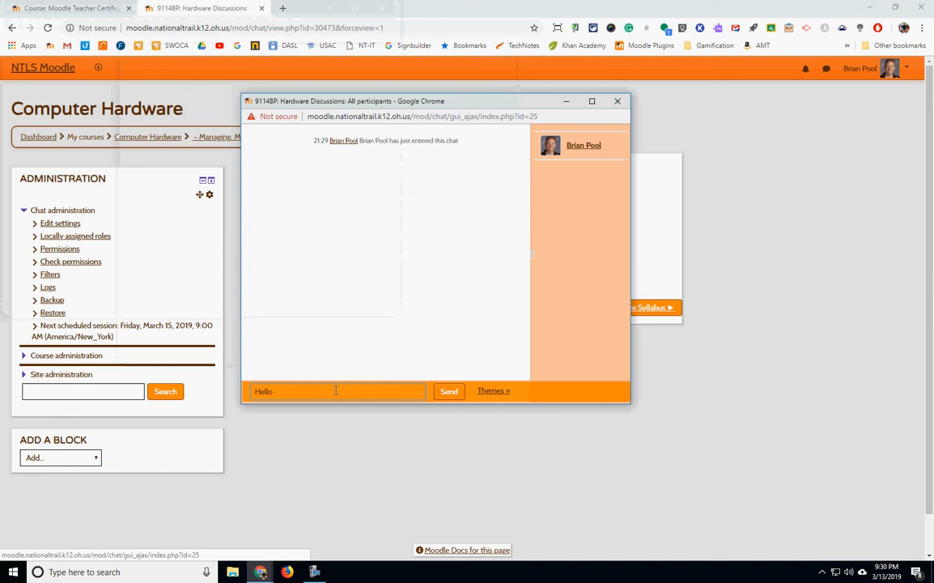
{"action": "key", "text": "Return"}
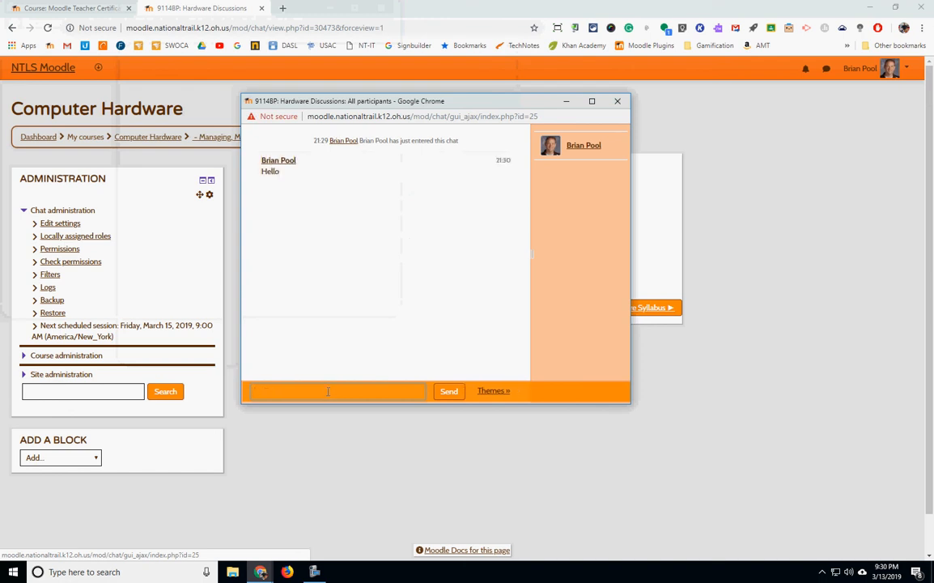